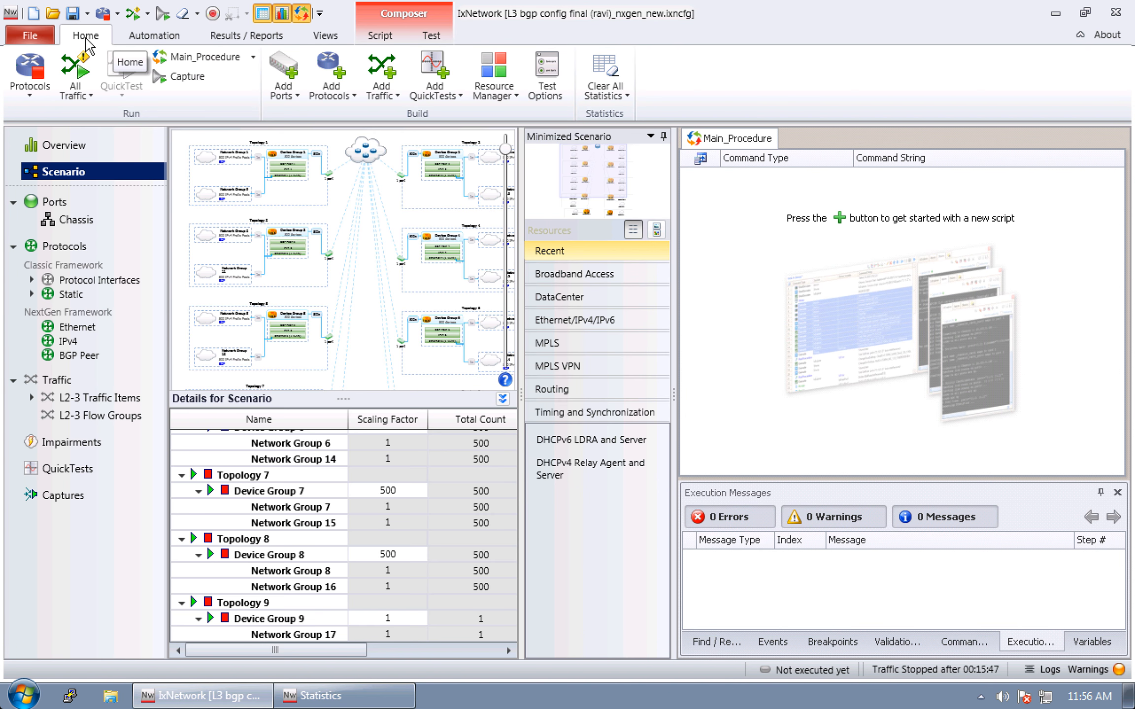
Start a new TestComposer script with an Execute step using the NextGen BGP command Stop BGP Route Range
{"action": "left_click", "coordinate": [157, 39]}
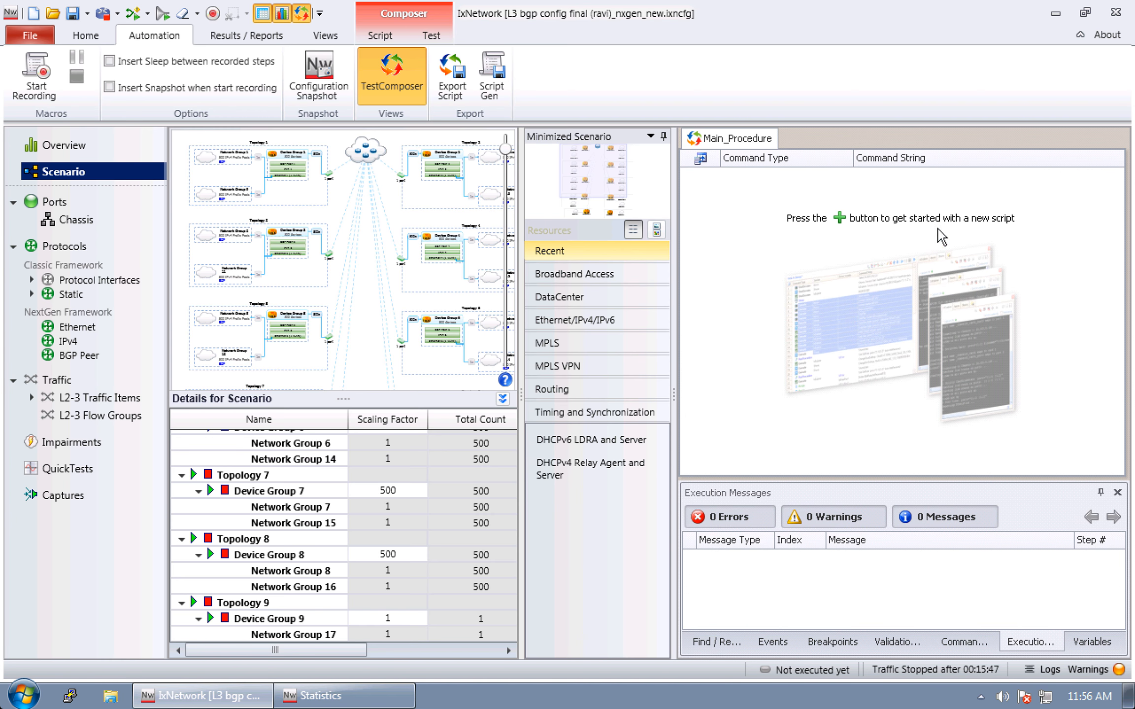
{"action": "left_click", "coordinate": [839, 218]}
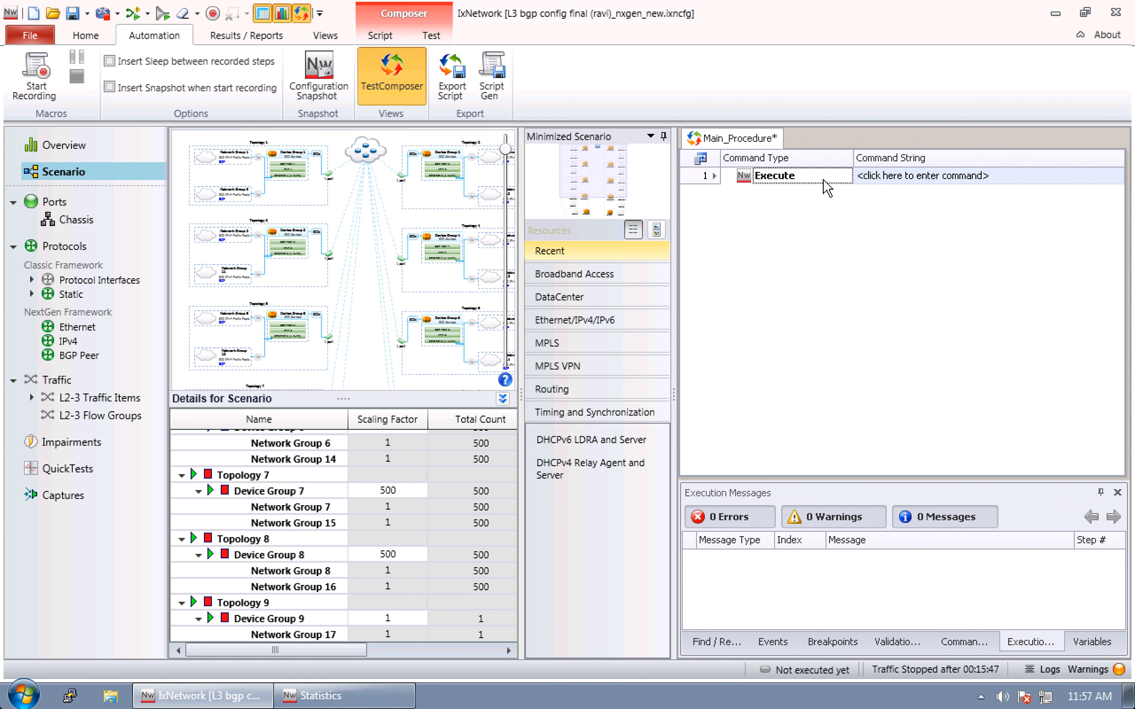
{"action": "left_click", "coordinate": [1109, 178]}
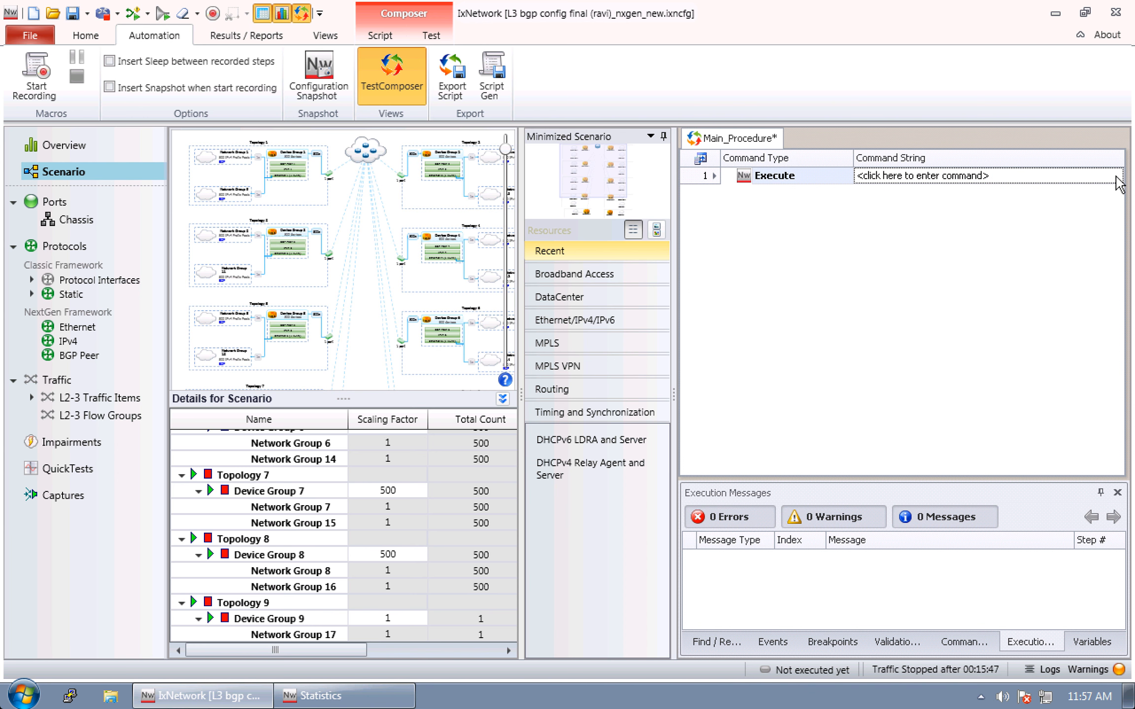
{"action": "left_click", "coordinate": [1119, 177]}
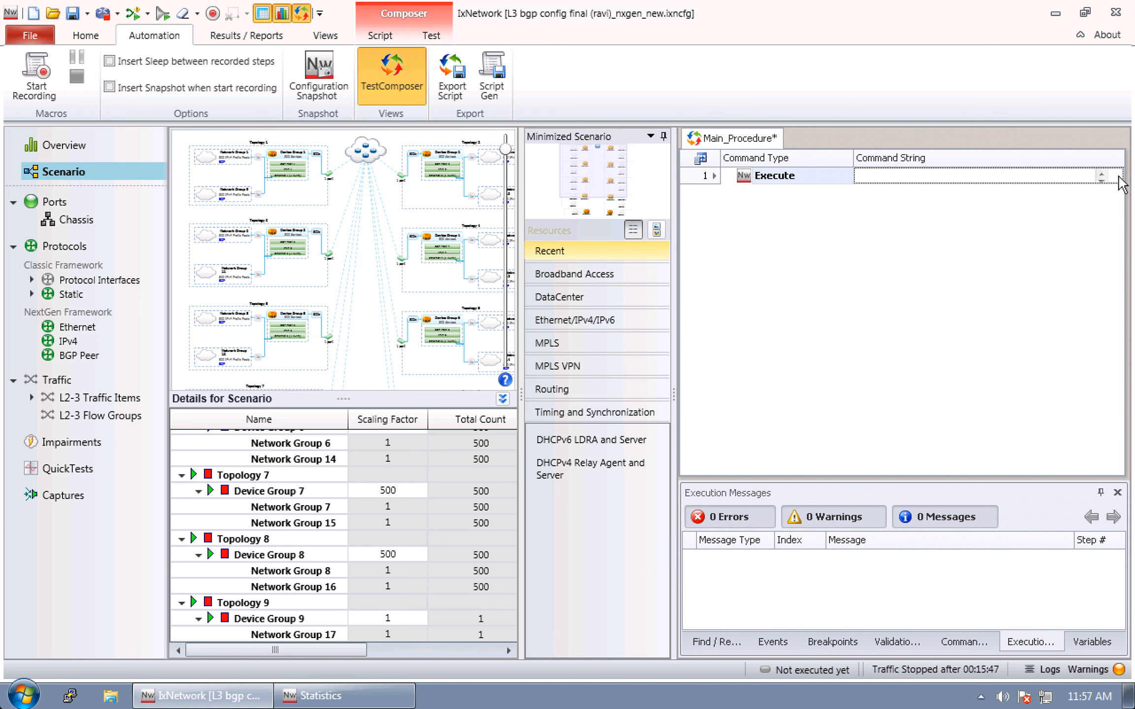
{"action": "left_click", "coordinate": [1116, 176]}
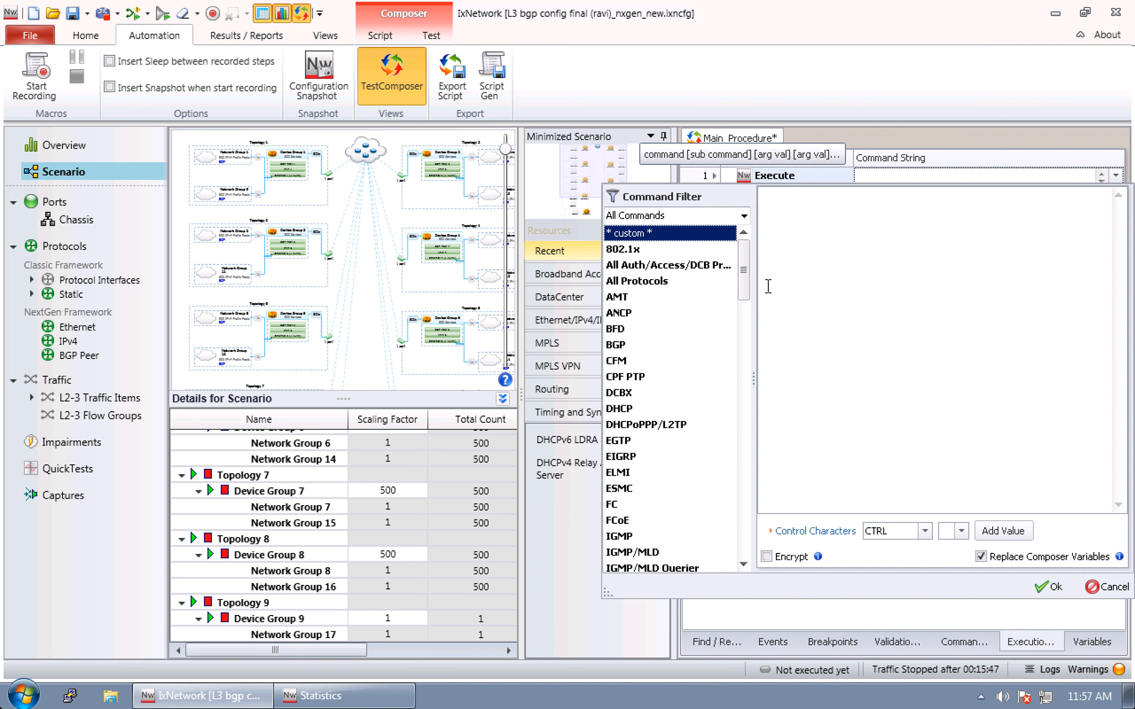
{"action": "left_click_drag", "start_coordinate": [744, 279], "coordinate": [745, 292]}
{"action": "double_click", "coordinate": [617, 266]}
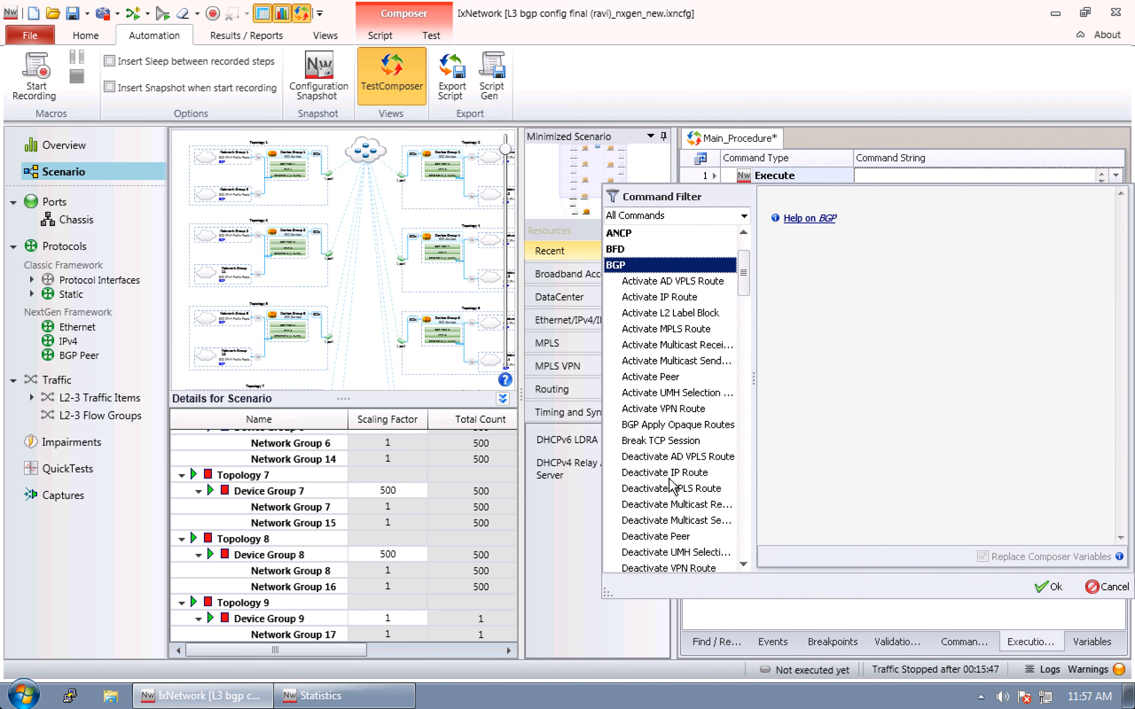
{"action": "double_click", "coordinate": [617, 266]}
{"action": "left_click_drag", "start_coordinate": [744, 276], "coordinate": [751, 393]}
{"action": "left_click", "coordinate": [670, 456]}
Choose Topology 1 as the item for the Stop BGP Route Range command and accept the command
{"action": "left_click", "coordinate": [1094, 243]}
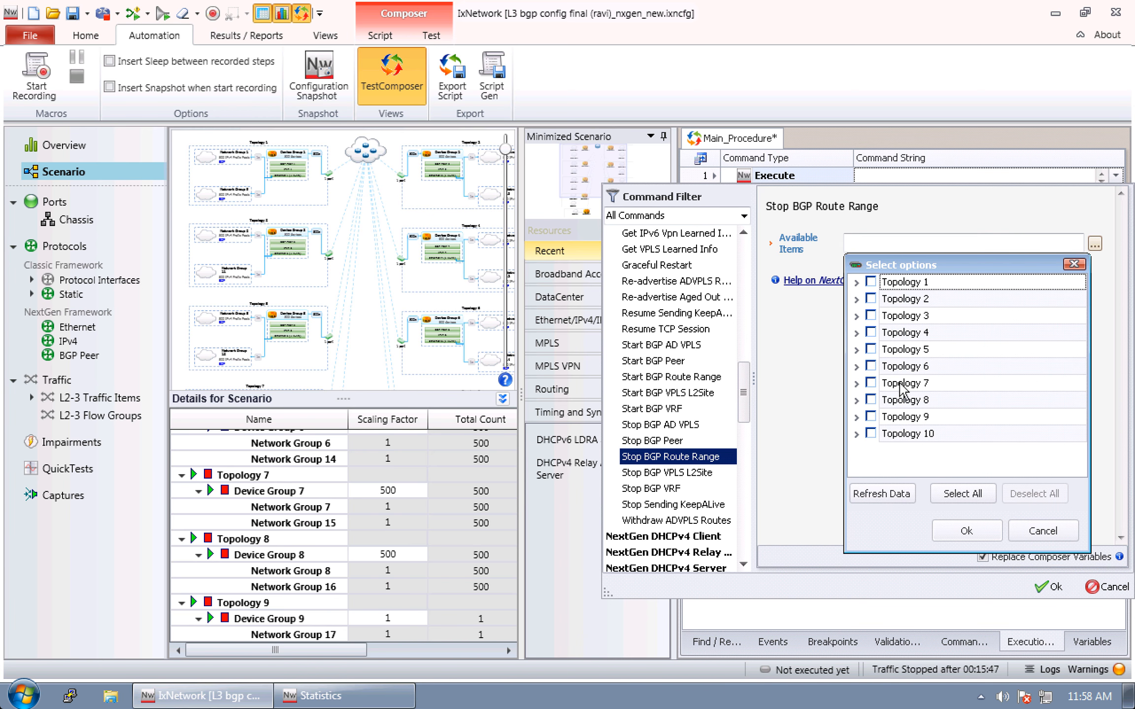
{"action": "left_click", "coordinate": [871, 282]}
{"action": "left_click", "coordinate": [966, 530]}
{"action": "left_click", "coordinate": [1048, 586]}
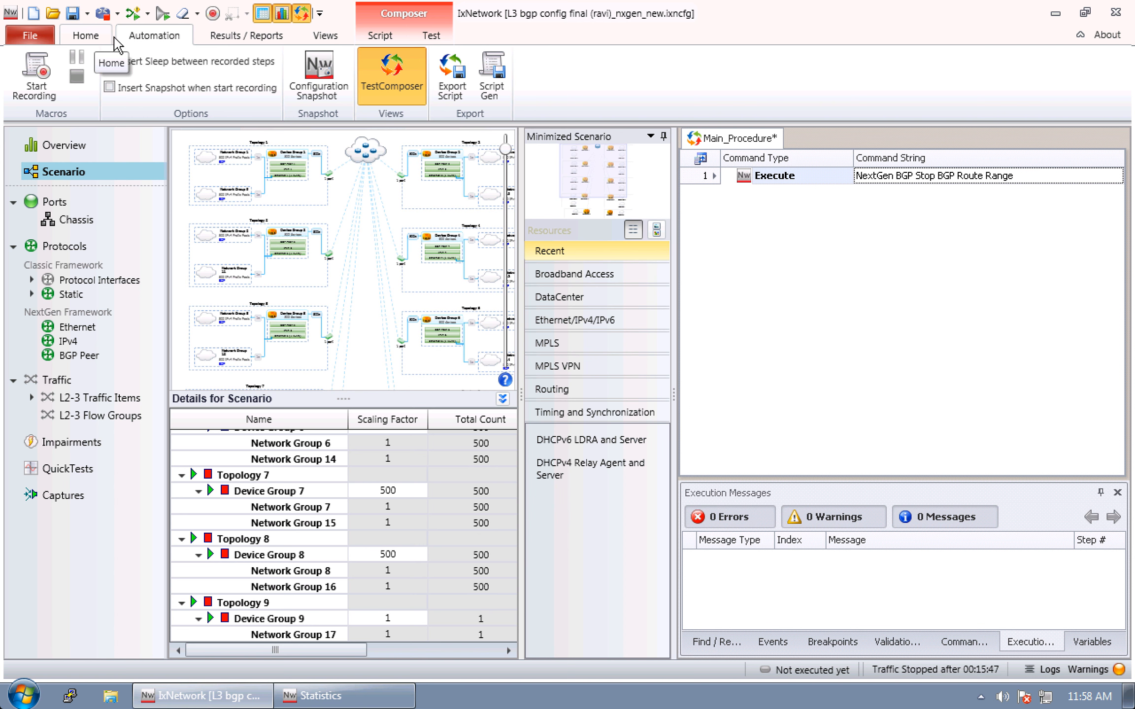
Append a Sleep step after the Execute step and set its duration to 00:00:01.000
{"action": "left_click", "coordinate": [380, 35]}
{"action": "left_click", "coordinate": [311, 91]}
{"action": "left_click", "coordinate": [315, 143]}
{"action": "left_click", "coordinate": [895, 193]}
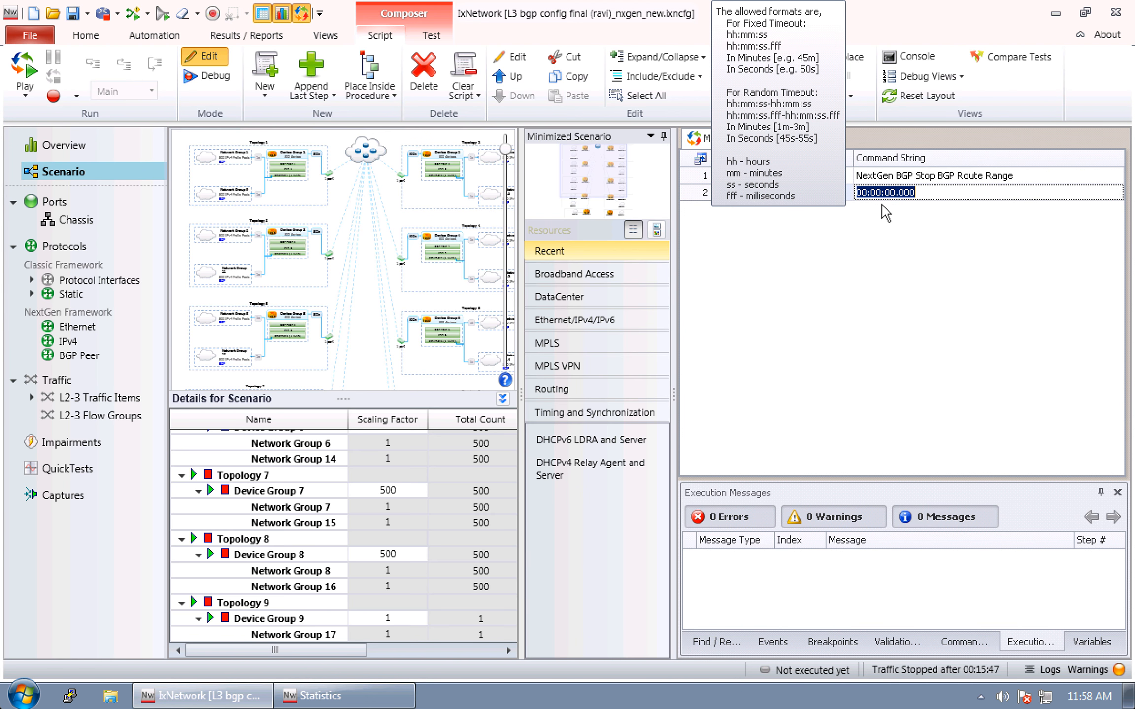
{"action": "left_click", "coordinate": [892, 193]}
{"action": "key", "text": "Delete"}
Append a second Execute step and choose the NextGen BGP command Start BGP Route Range for it
{"action": "left_click", "coordinate": [311, 90]}
{"action": "left_click", "coordinate": [316, 118]}
{"action": "left_click", "coordinate": [901, 209]}
{"action": "left_click", "coordinate": [1116, 210]}
{"action": "left_click_drag", "start_coordinate": [744, 302], "coordinate": [747, 432]}
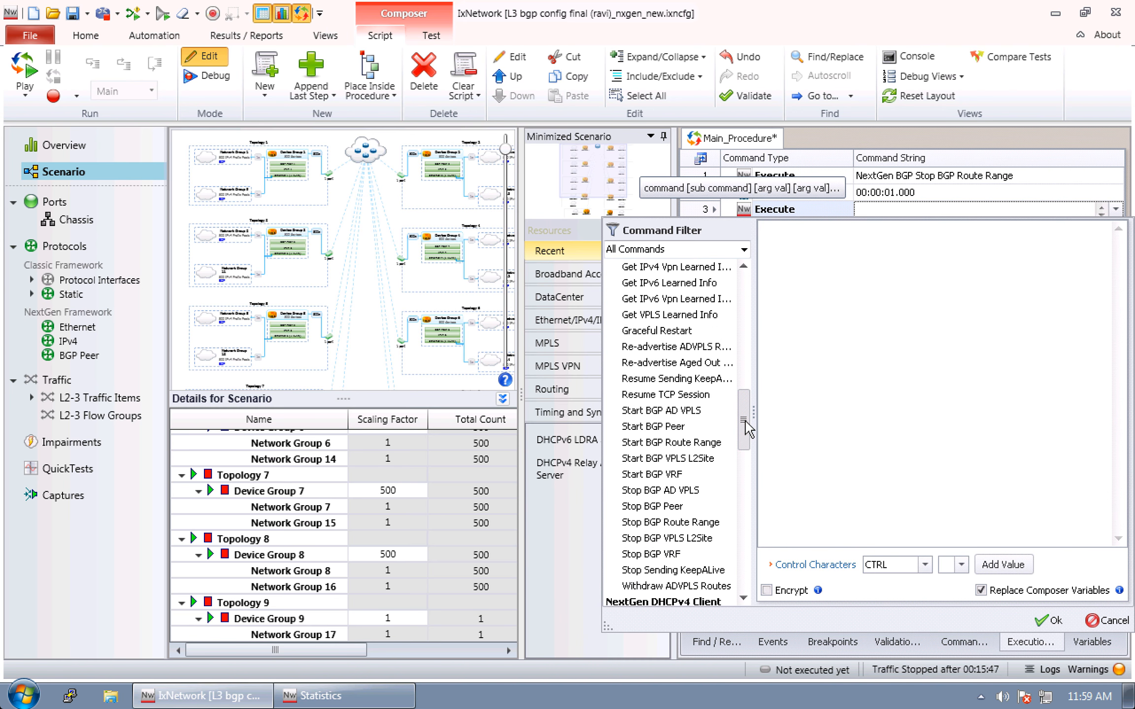
{"action": "left_click", "coordinate": [678, 443]}
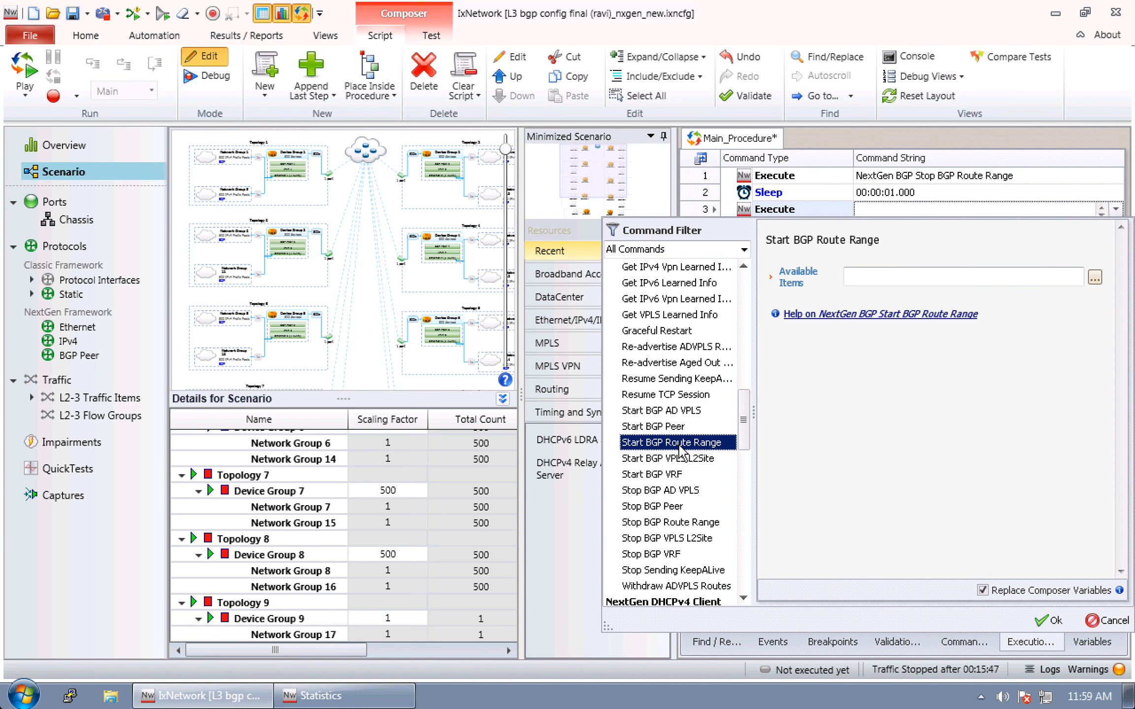
Choose Topology 1, 2, 5 and 6 as the items for the Start BGP Route Range command and accept it
{"action": "left_click", "coordinate": [1095, 278]}
{"action": "left_click", "coordinate": [871, 316]}
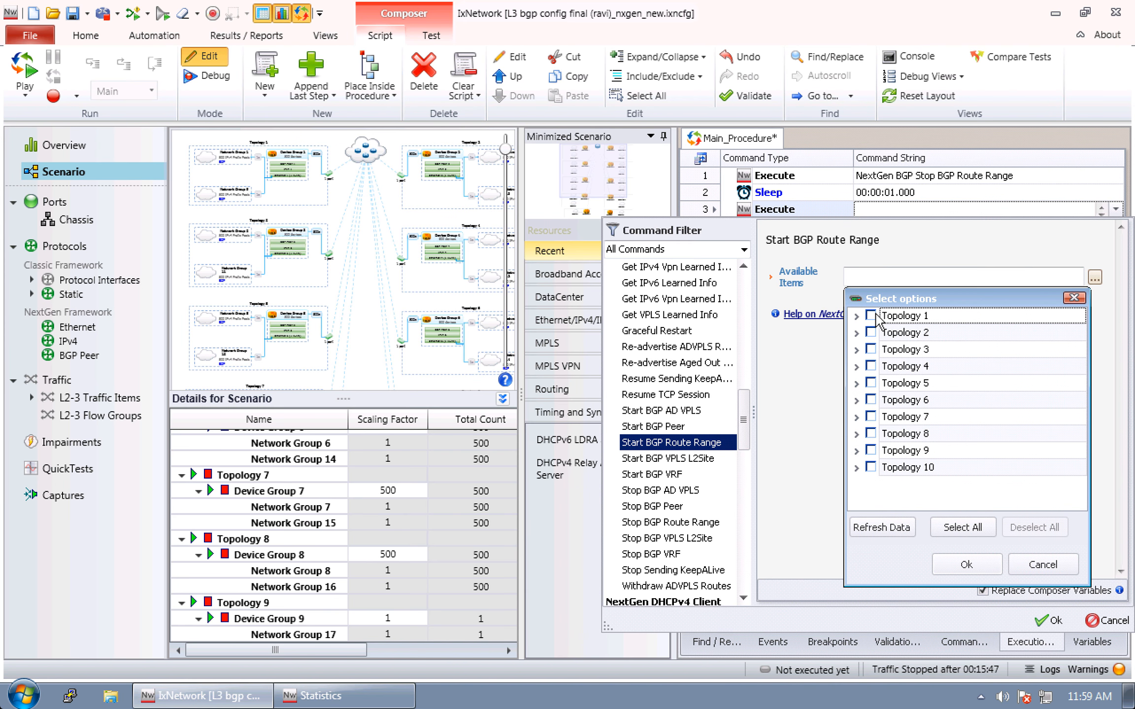
{"action": "left_click", "coordinate": [871, 333]}
{"action": "left_click", "coordinate": [870, 383]}
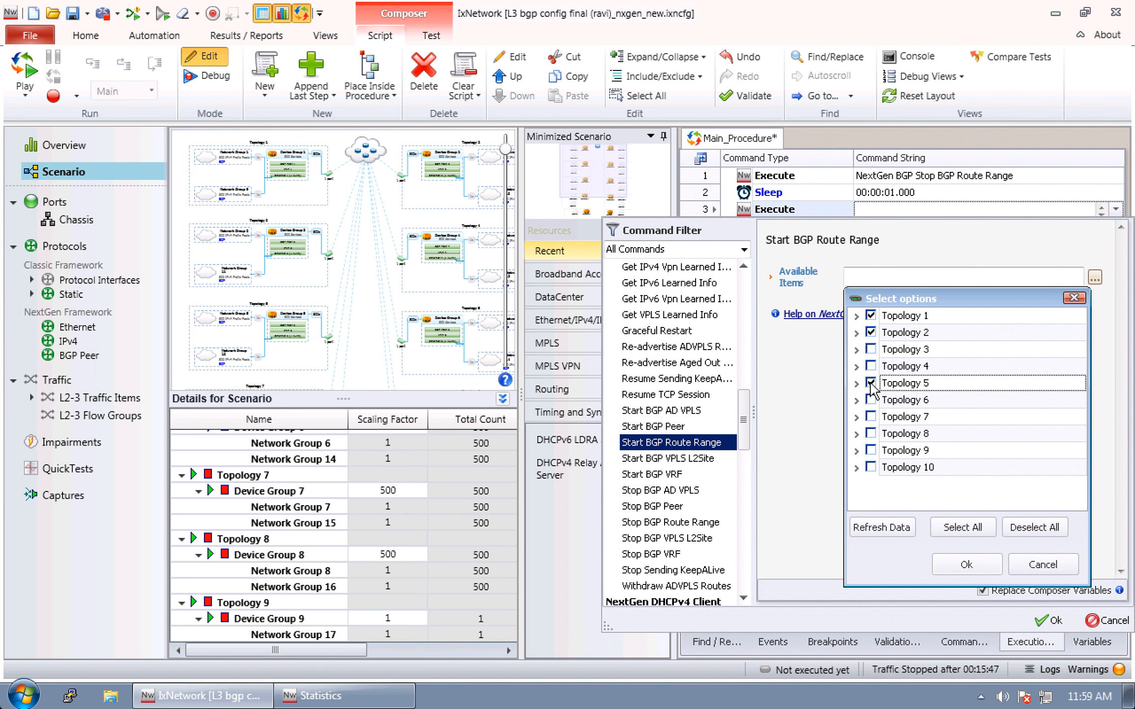
{"action": "left_click", "coordinate": [871, 400]}
{"action": "left_click", "coordinate": [967, 565]}
{"action": "left_click", "coordinate": [1049, 620]}
Append another Sleep step of 00:00:01.000 and place all four script steps inside a For loop
{"action": "left_click", "coordinate": [311, 95]}
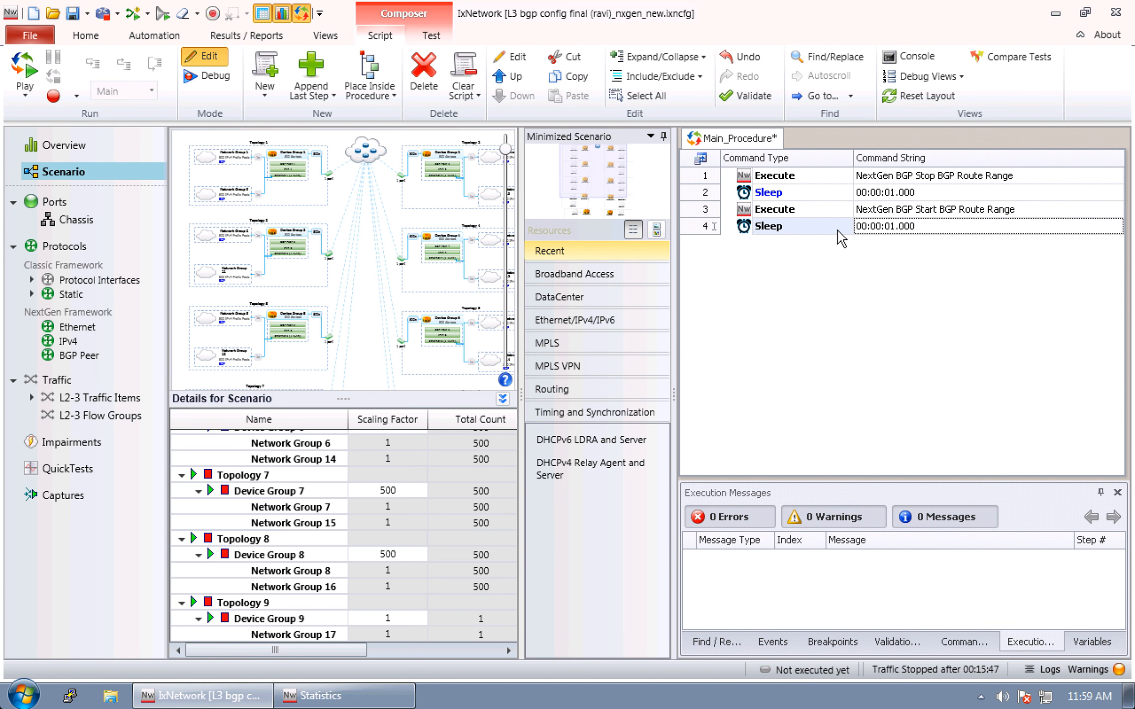
{"action": "left_click", "coordinate": [370, 91]}
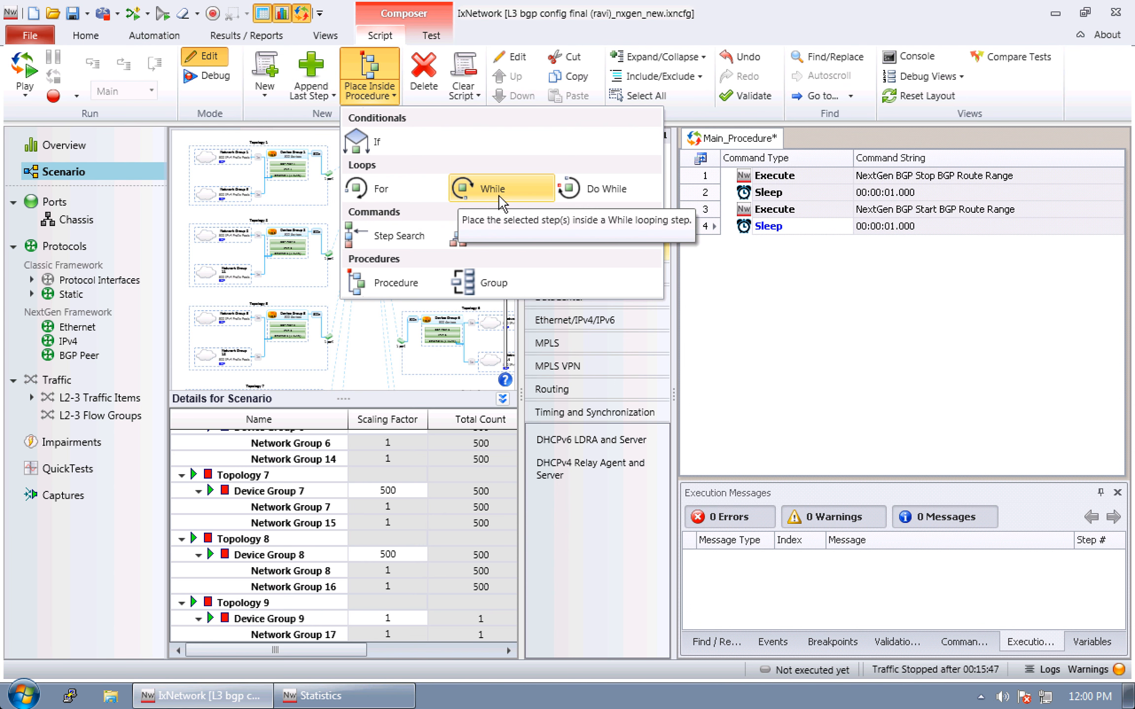
{"action": "left_click", "coordinate": [400, 194]}
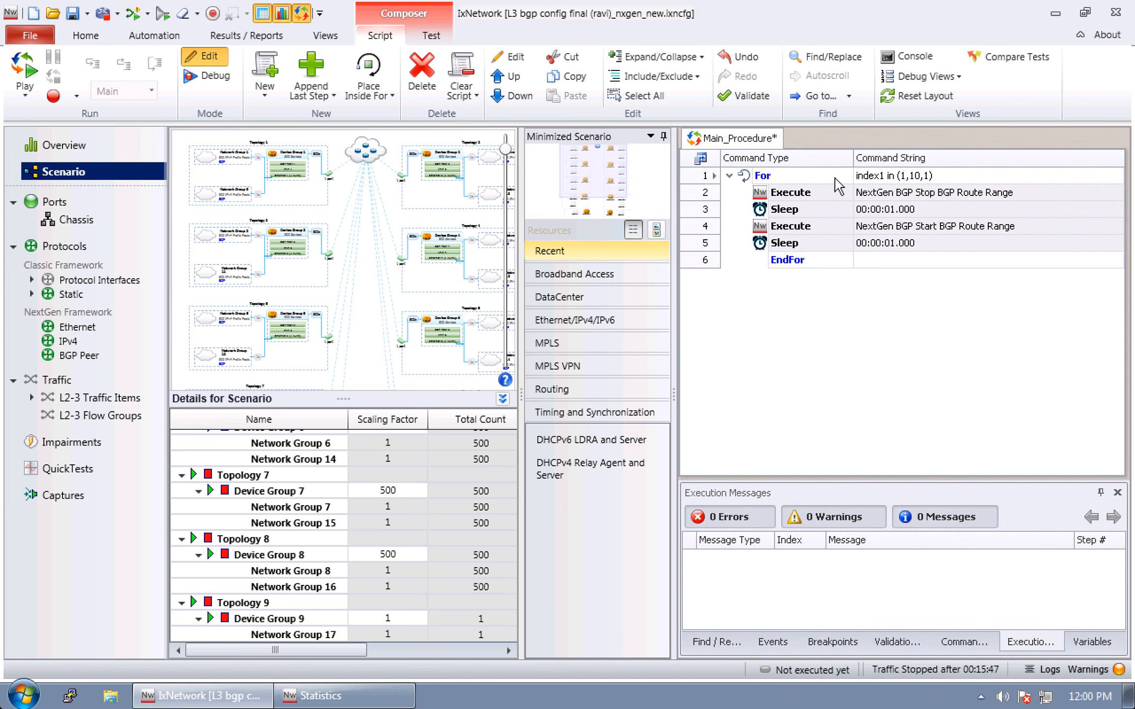
Place the whole For loop, from its For line to EndFor, inside a procedure named BGPFlap
{"action": "left_click", "coordinate": [838, 176]}
{"action": "left_click", "coordinate": [865, 177]}
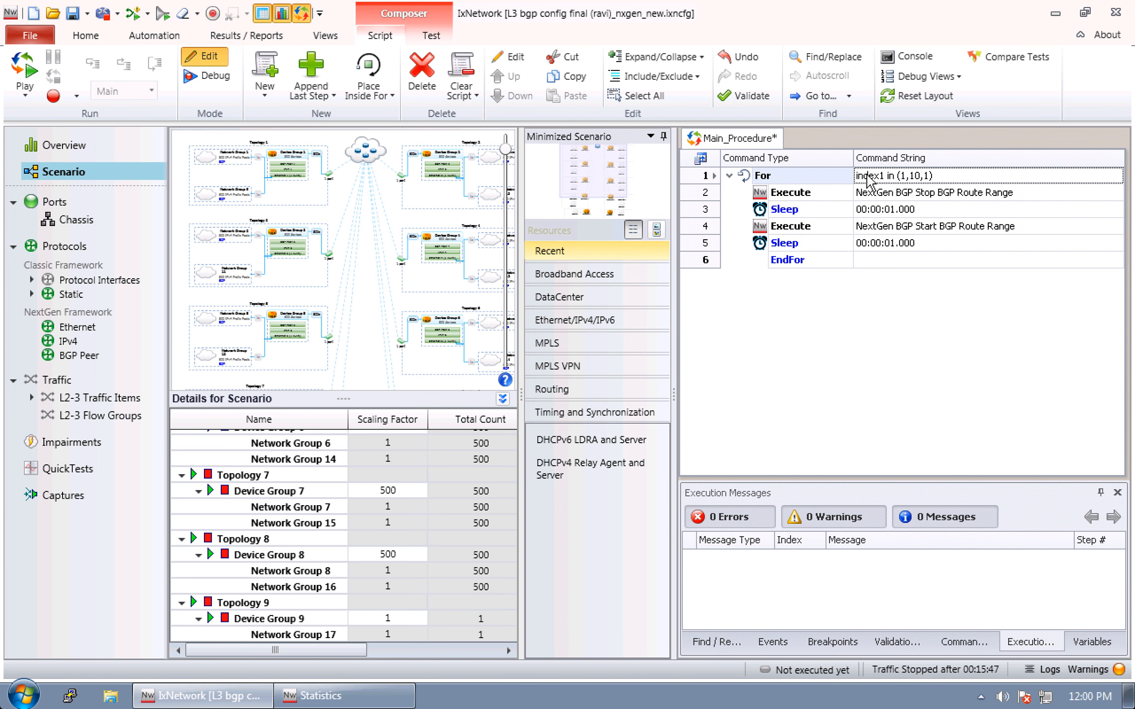
{"action": "left_click_drag", "start_coordinate": [845, 196], "coordinate": [778, 261]}
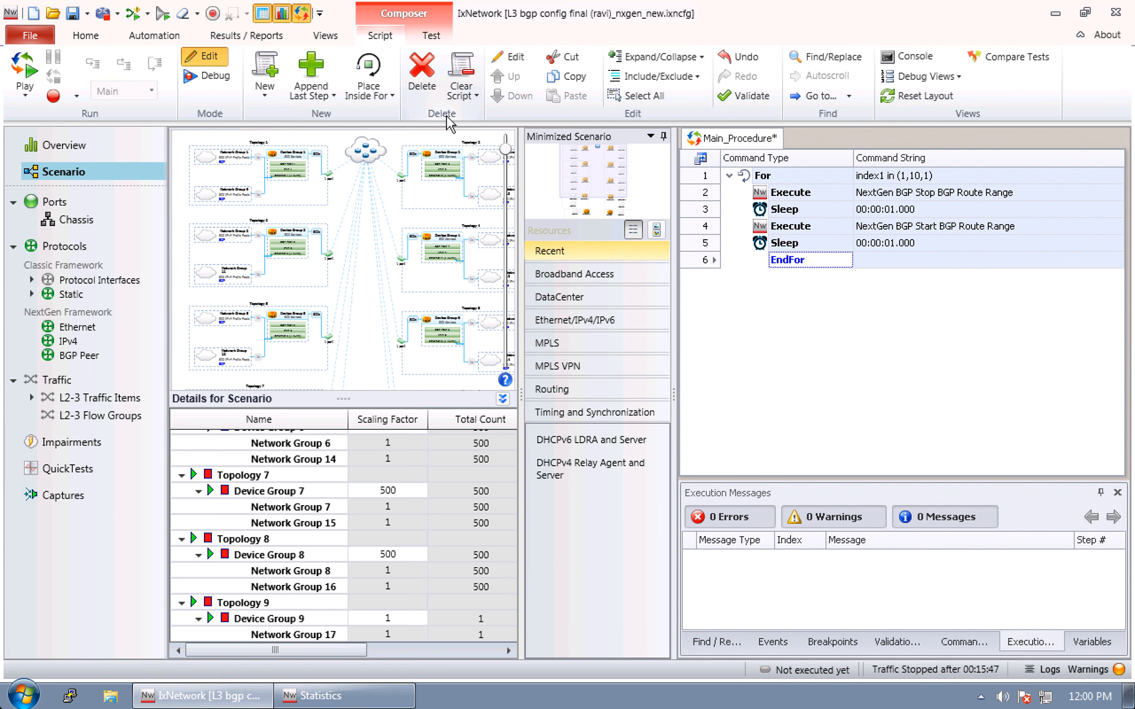
{"action": "left_click", "coordinate": [393, 95]}
{"action": "left_click", "coordinate": [380, 219]}
{"action": "left_click", "coordinate": [945, 177]}
{"action": "type", "text": "BGPFlap"}
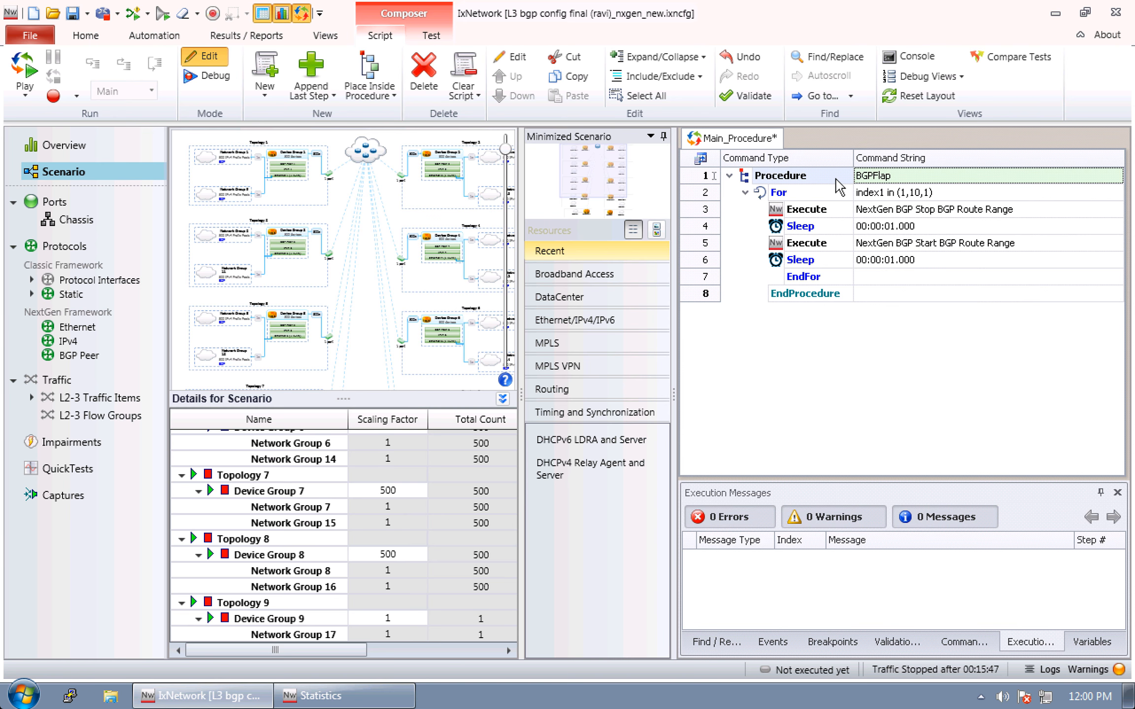
Add a RunProcedure step that calls BGPFlap, play only that step, and show the execution messages
{"action": "left_click", "coordinate": [336, 97]}
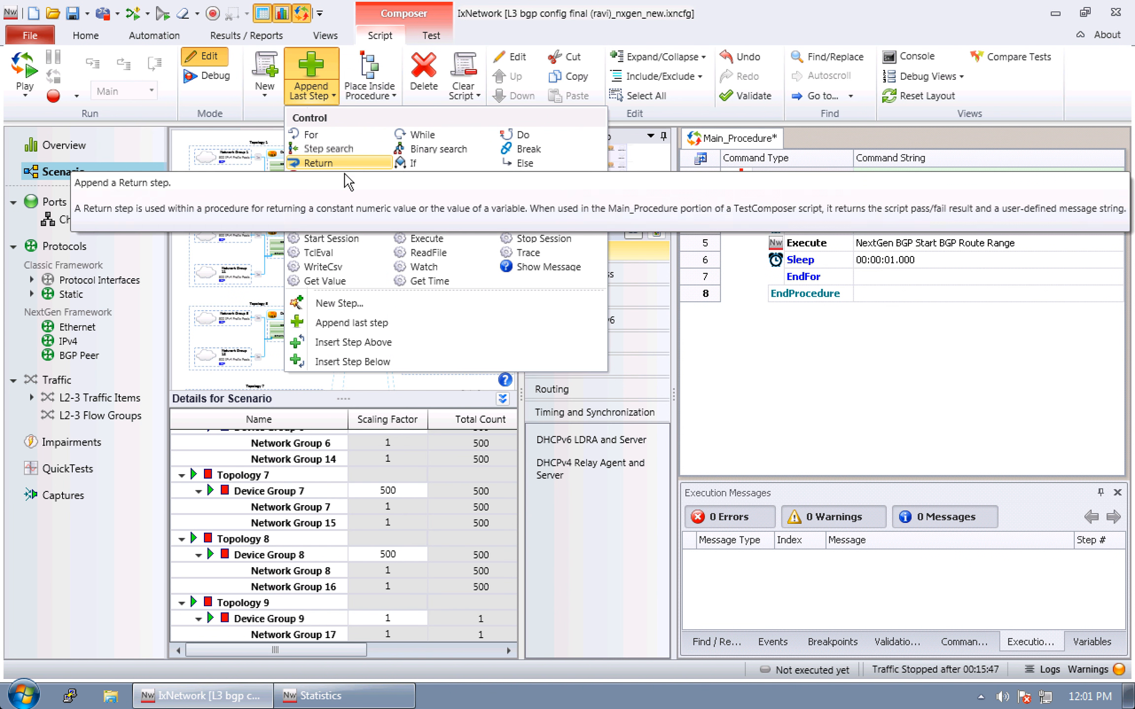
{"action": "left_click", "coordinate": [336, 206]}
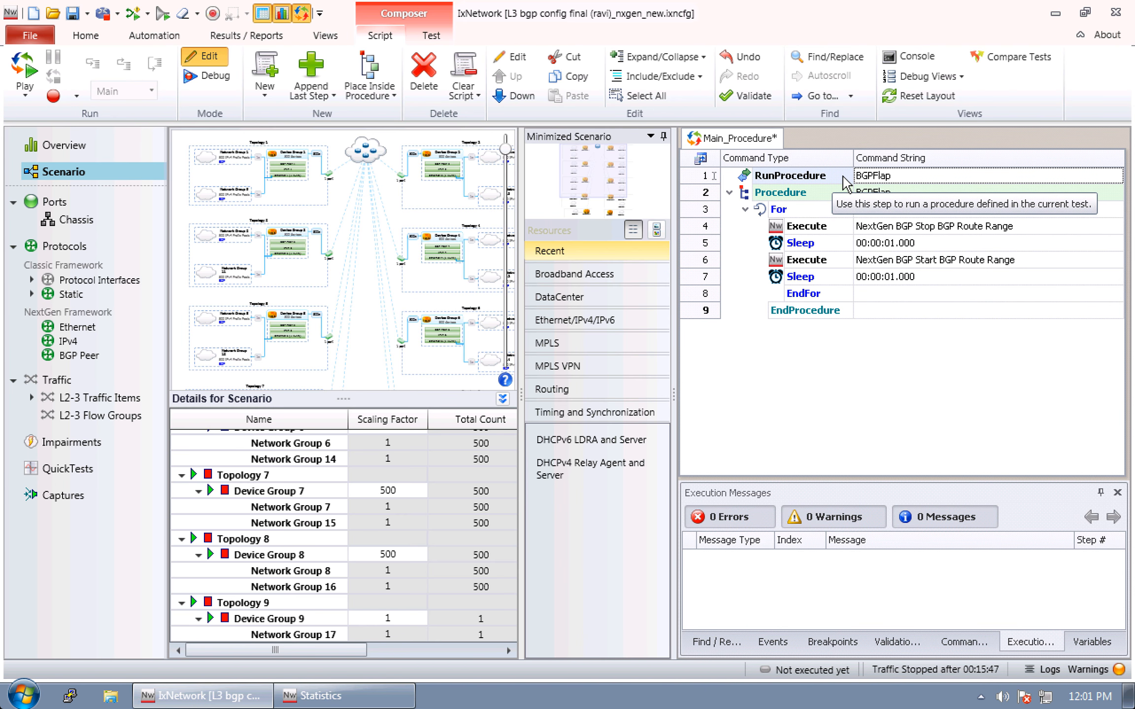
{"action": "right_click", "coordinate": [843, 177]}
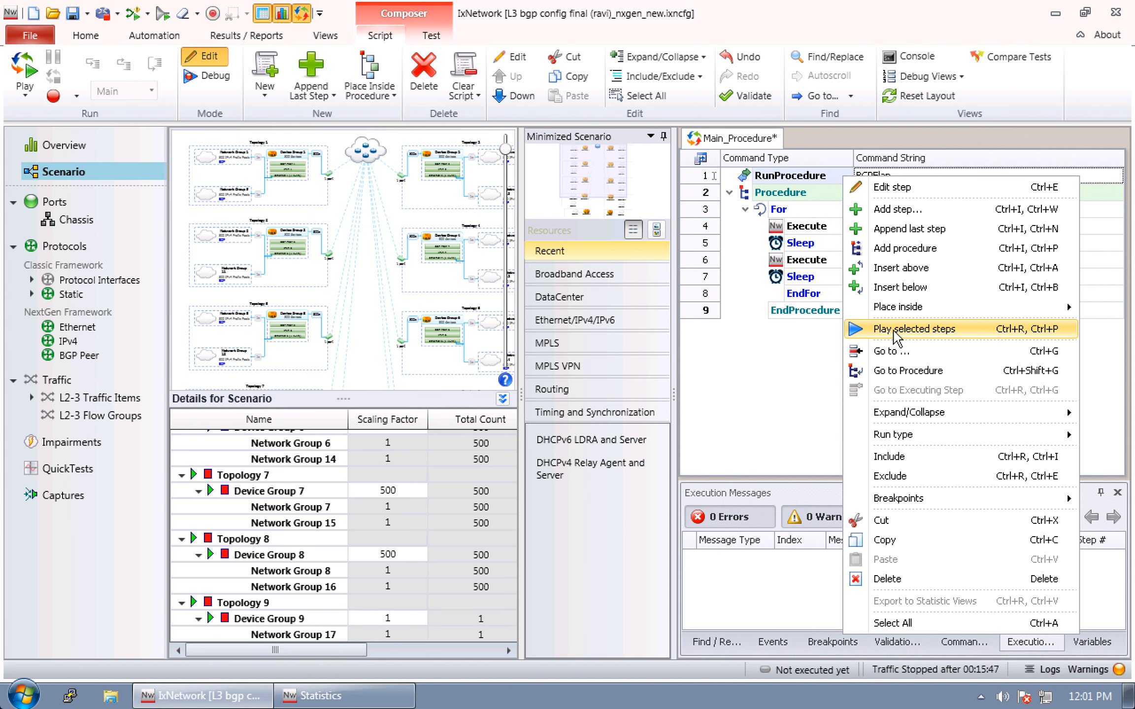
{"action": "left_click", "coordinate": [893, 336]}
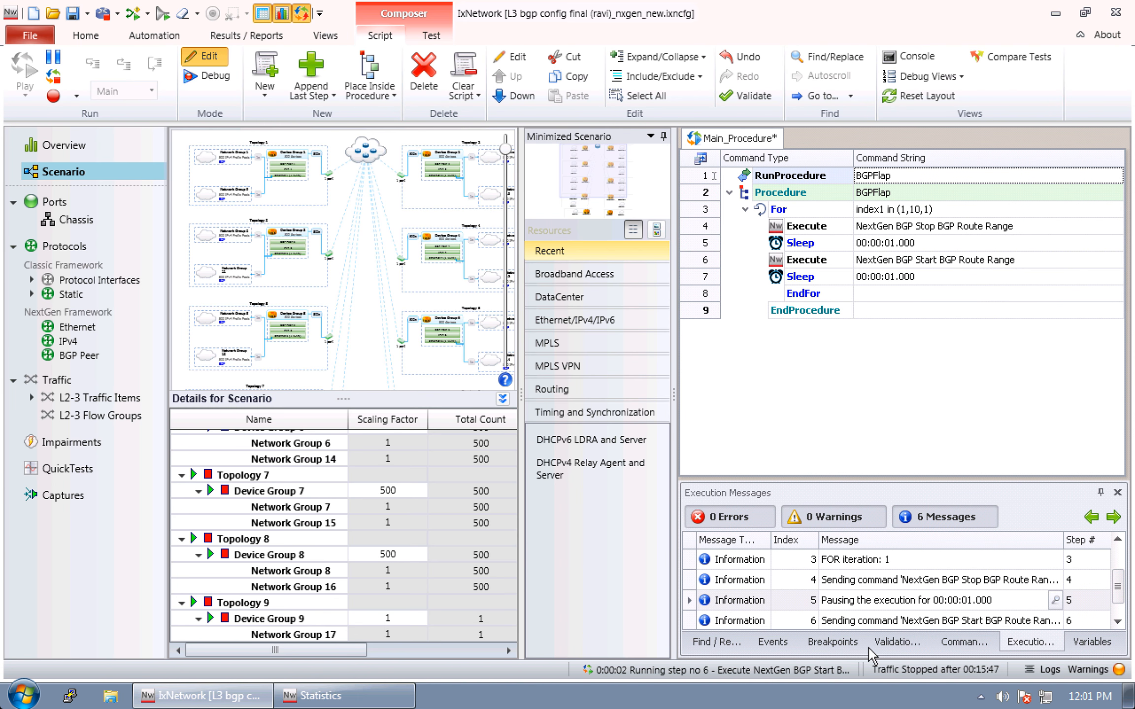
{"action": "left_click", "coordinate": [1036, 650]}
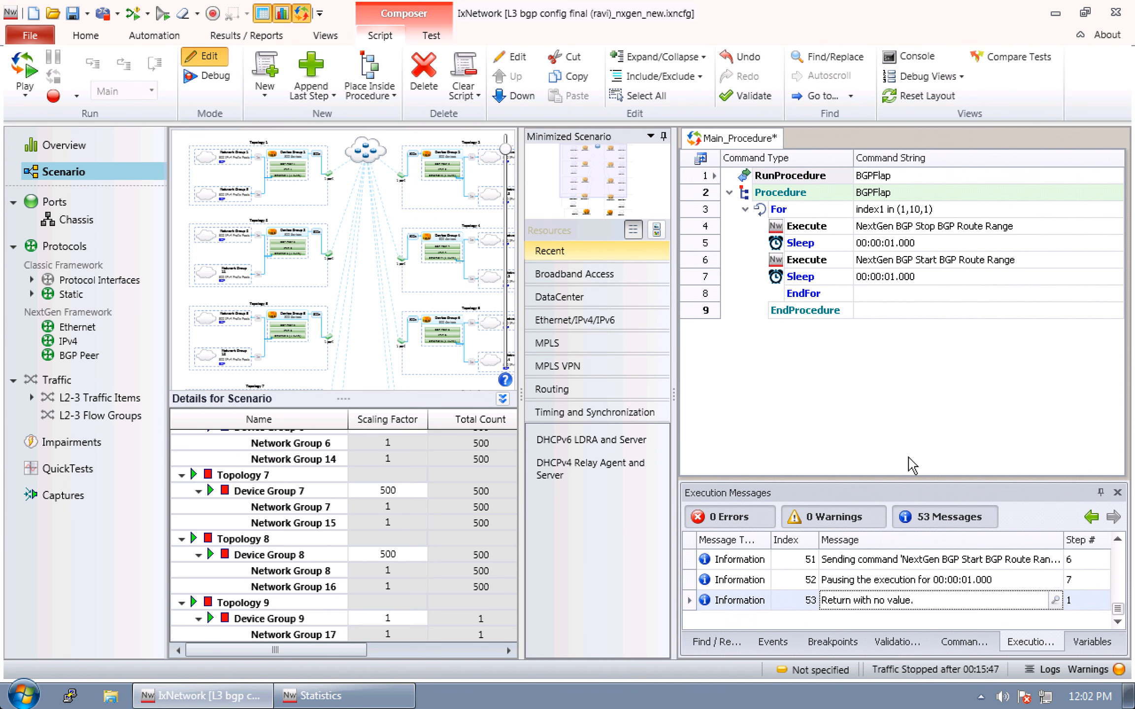
{"action": "key", "text": "ctrl+Left"}
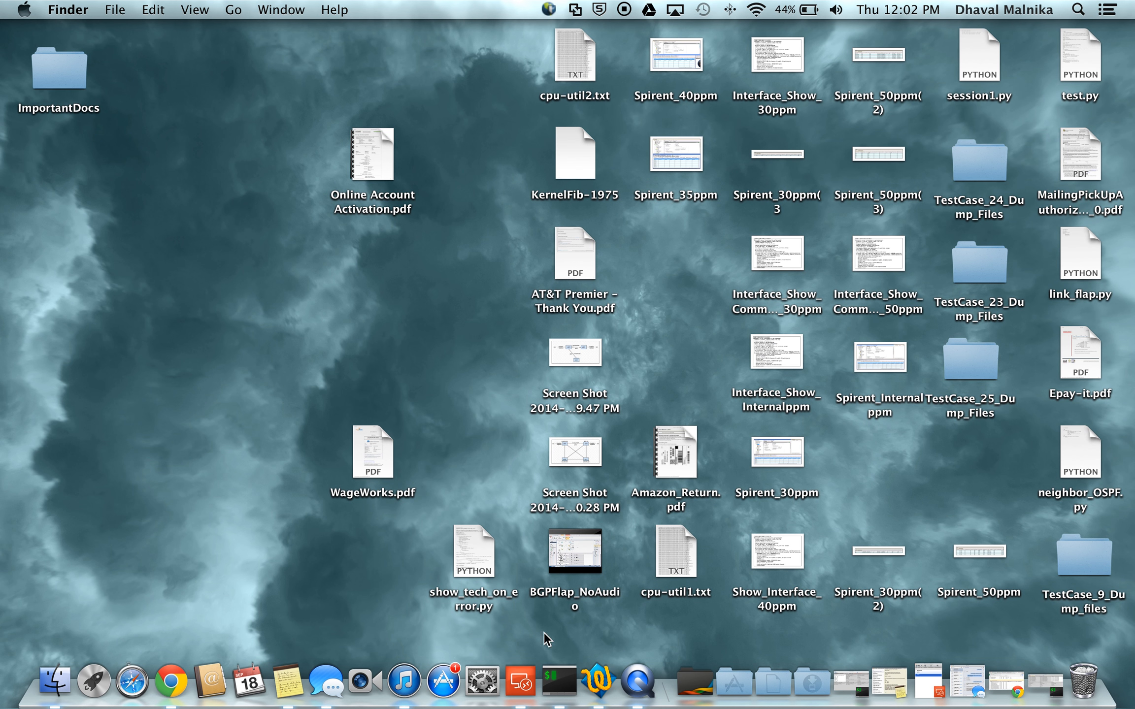
{"action": "right_click", "coordinate": [638, 680]}
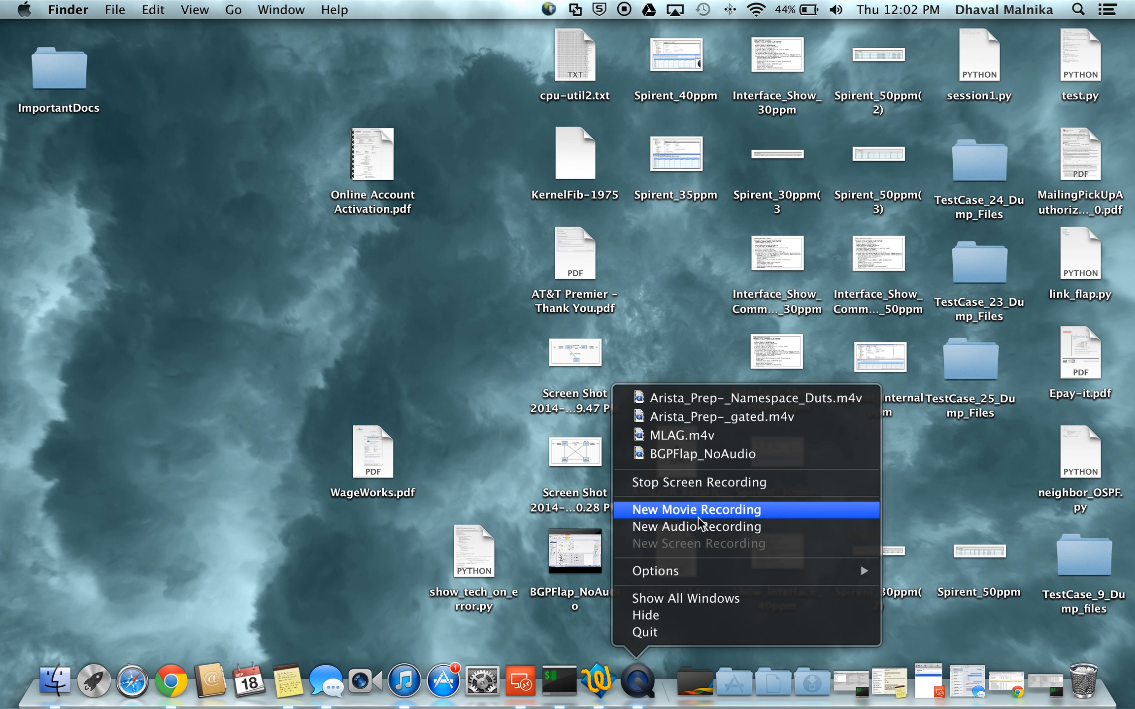